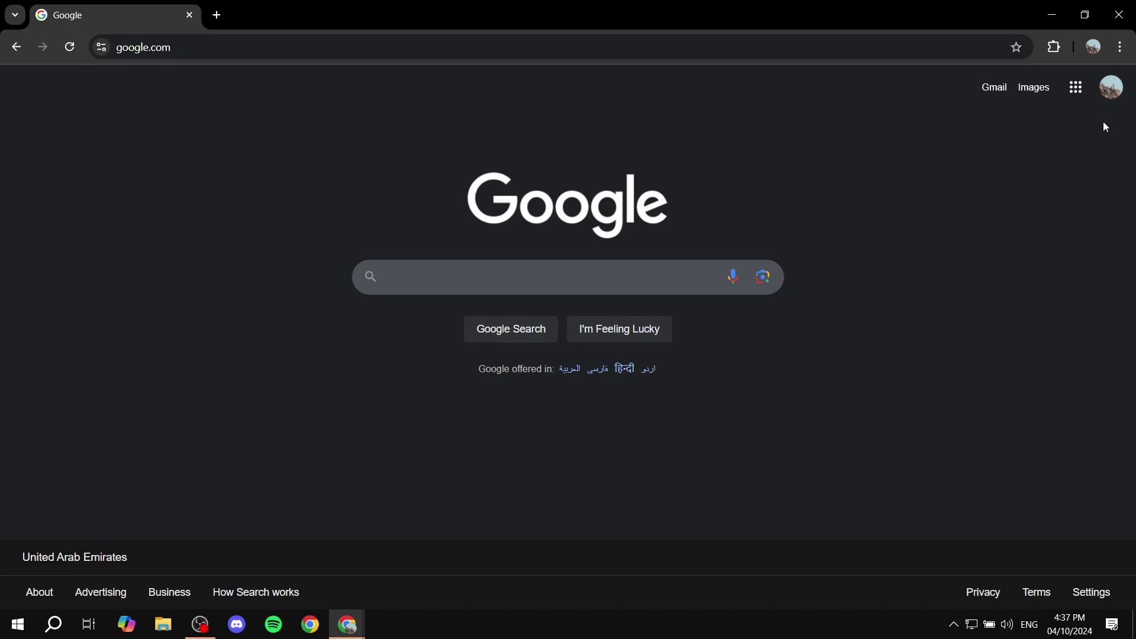
Open the Google apps grid from the top right of the Google homepage.
{"action": "left_click", "coordinate": [1079, 93]}
Open Google Forms from the apps panel and start a new blank form.
{"action": "scroll", "coordinate": [1063, 273], "scroll_direction": "down", "scroll_amount": 1}
{"action": "scroll", "coordinate": [1062, 281], "scroll_direction": "down", "scroll_amount": 10}
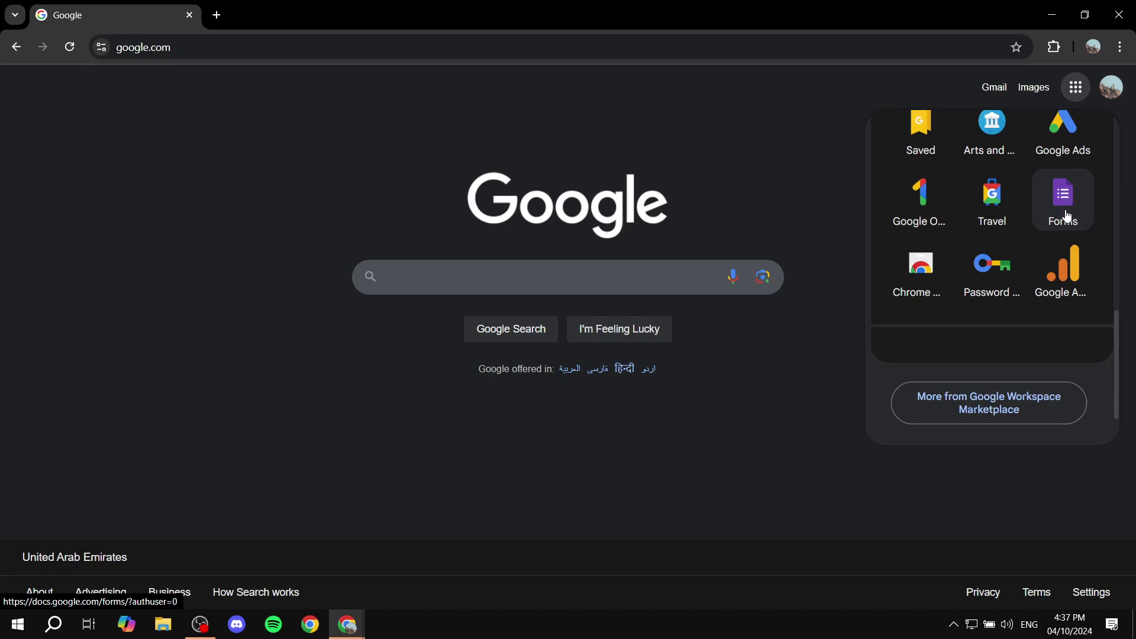
{"action": "left_click", "coordinate": [1064, 195]}
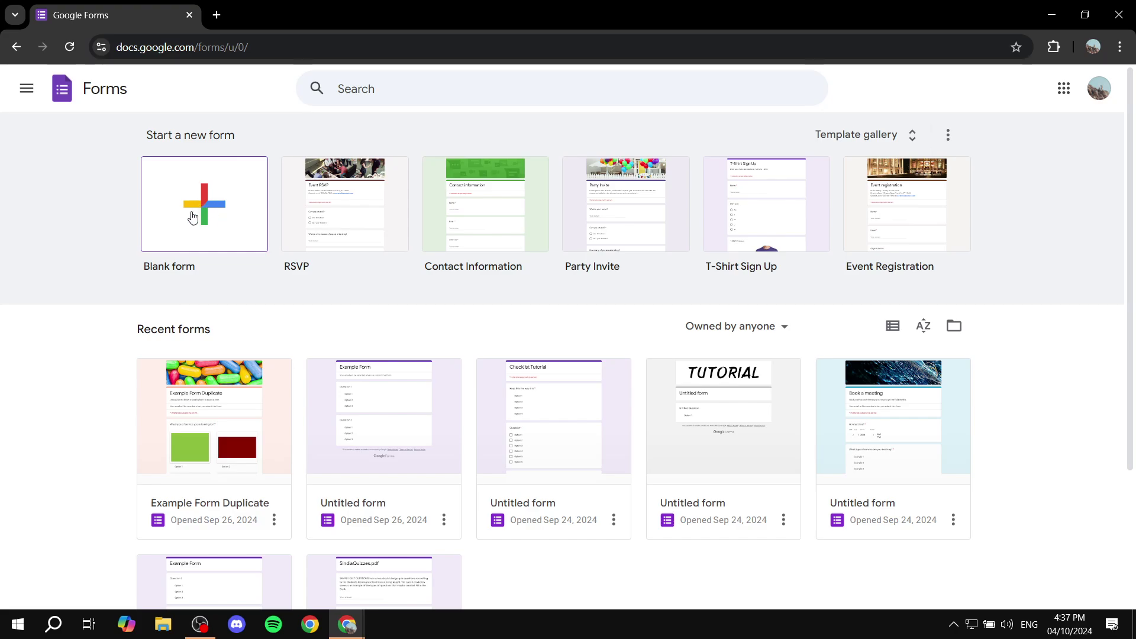
{"action": "left_click", "coordinate": [216, 197]}
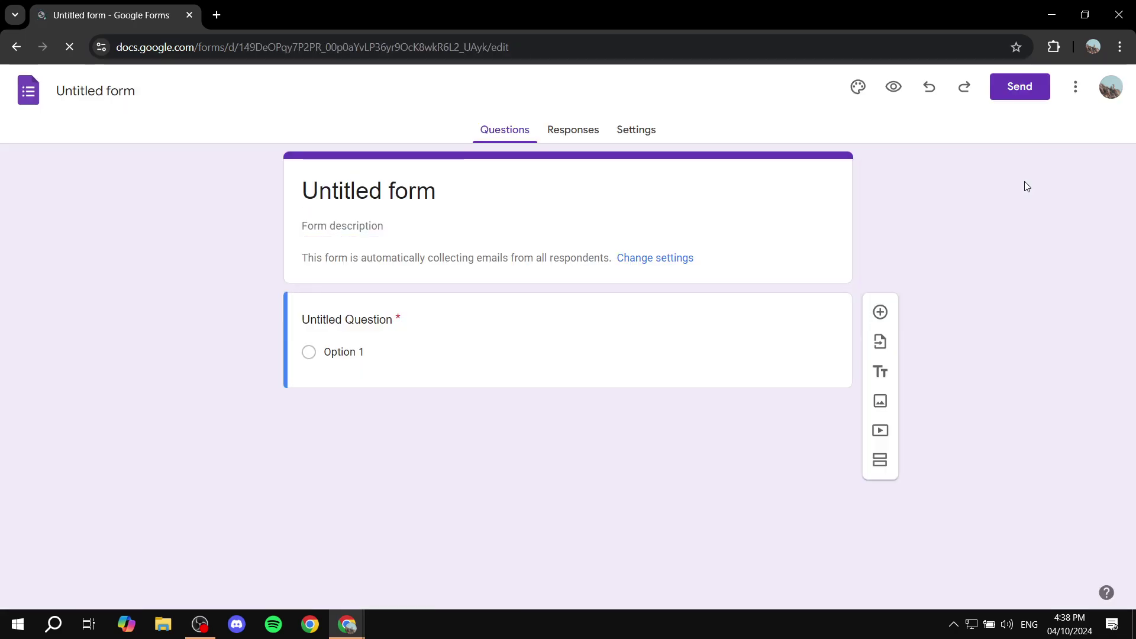
Replace the 'Untitled form' title with 'Give us your feedback'.
{"action": "left_click", "coordinate": [496, 196]}
{"action": "left_click_drag", "start_coordinate": [496, 196], "coordinate": [243, 212]}
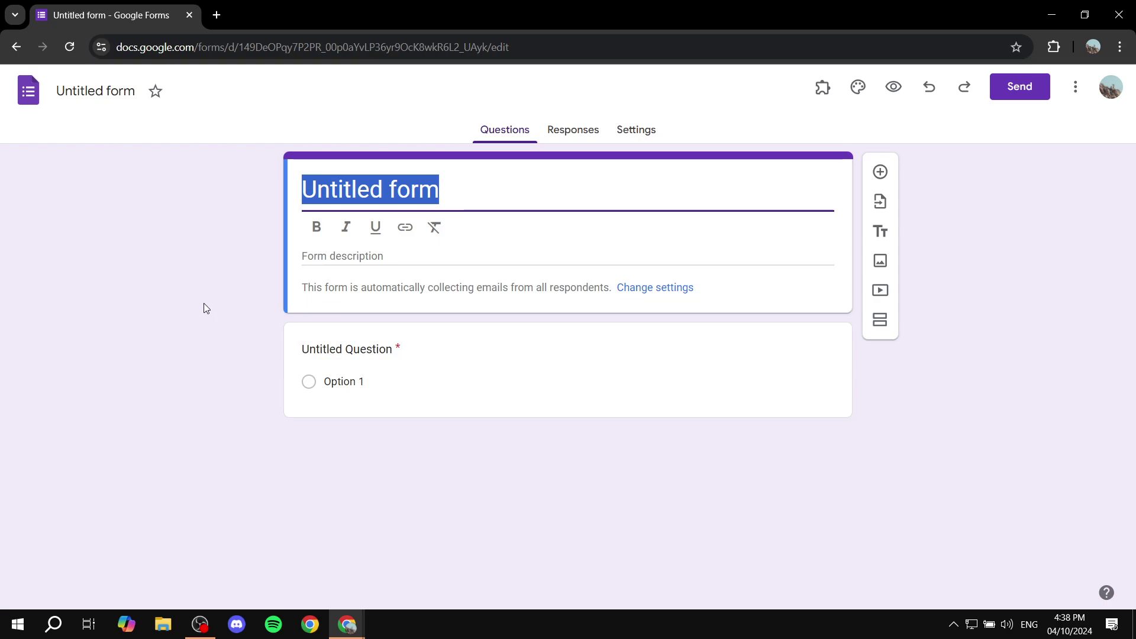
{"action": "type", "text": "G"}
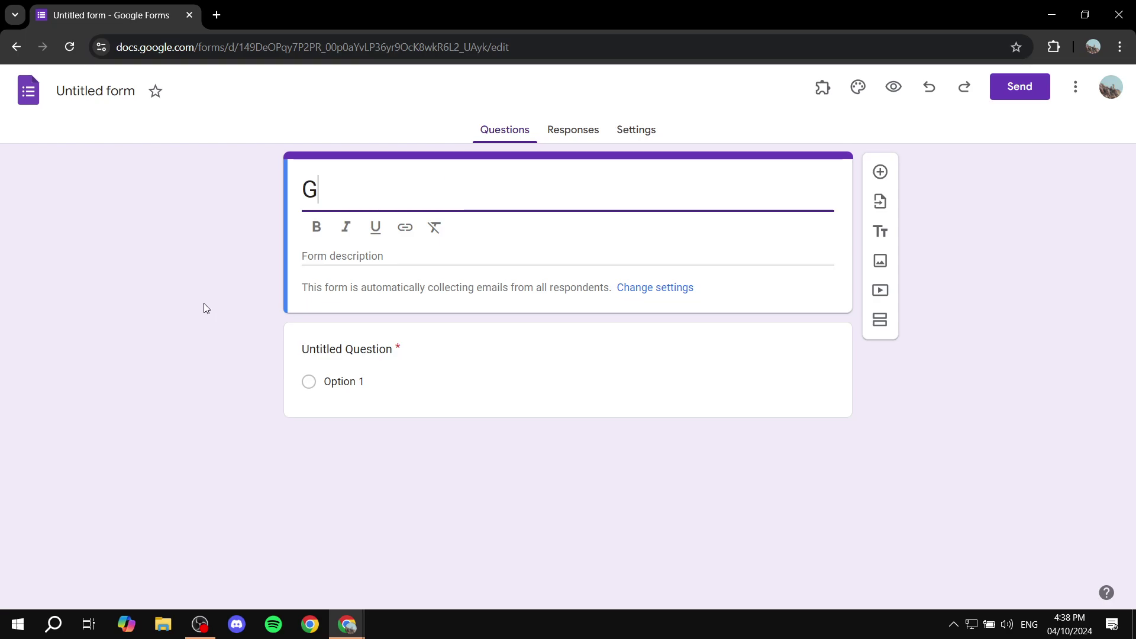
{"action": "type", "text": "ive us your"}
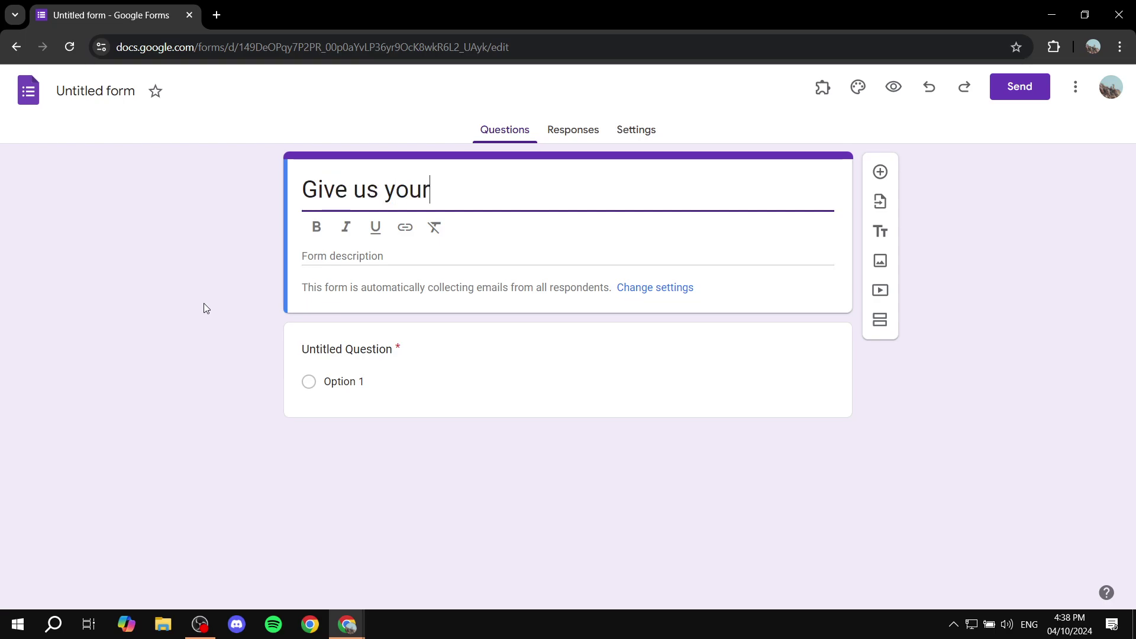
{"action": "type", "text": " feedback"}
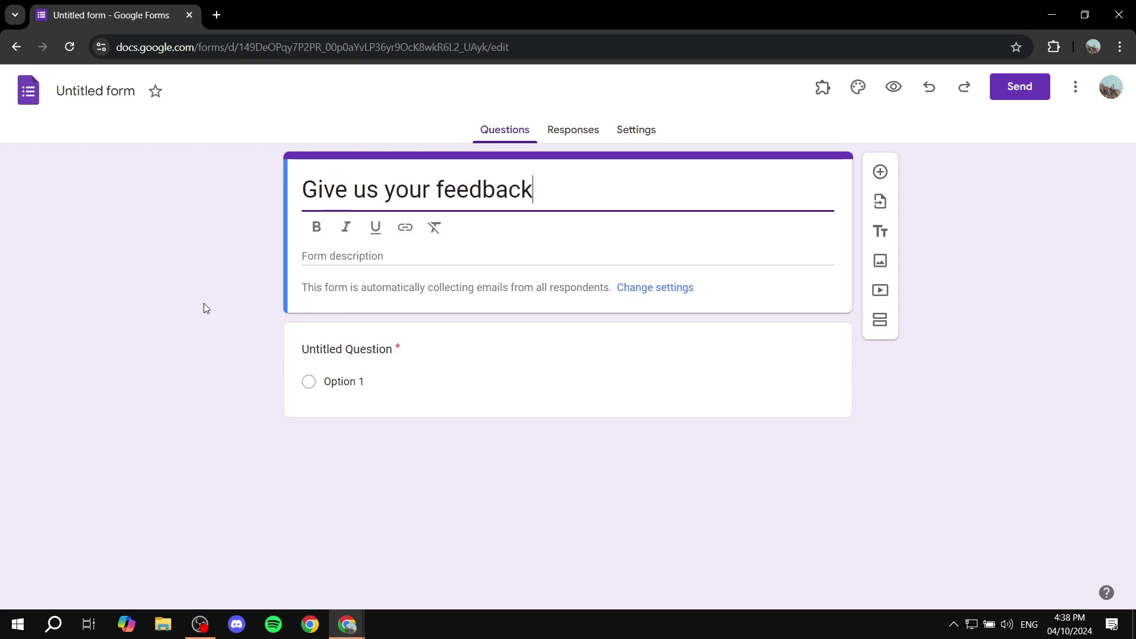
Start the form description with the partial text 'Add a desc'.
{"action": "left_click", "coordinate": [358, 256]}
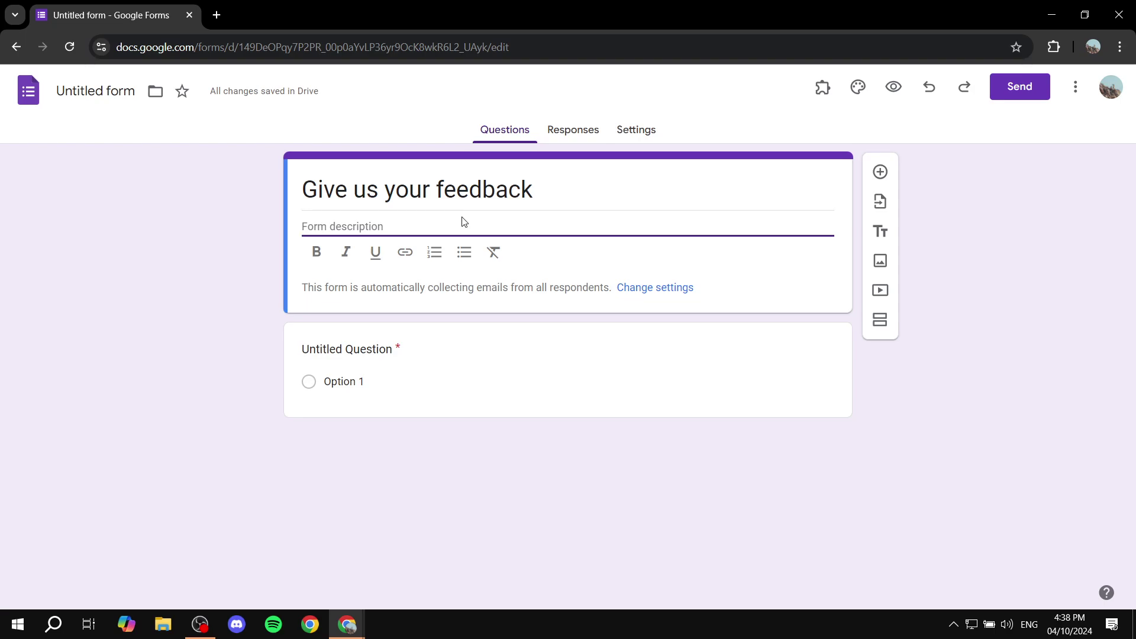
{"action": "type", "text": "Add a"}
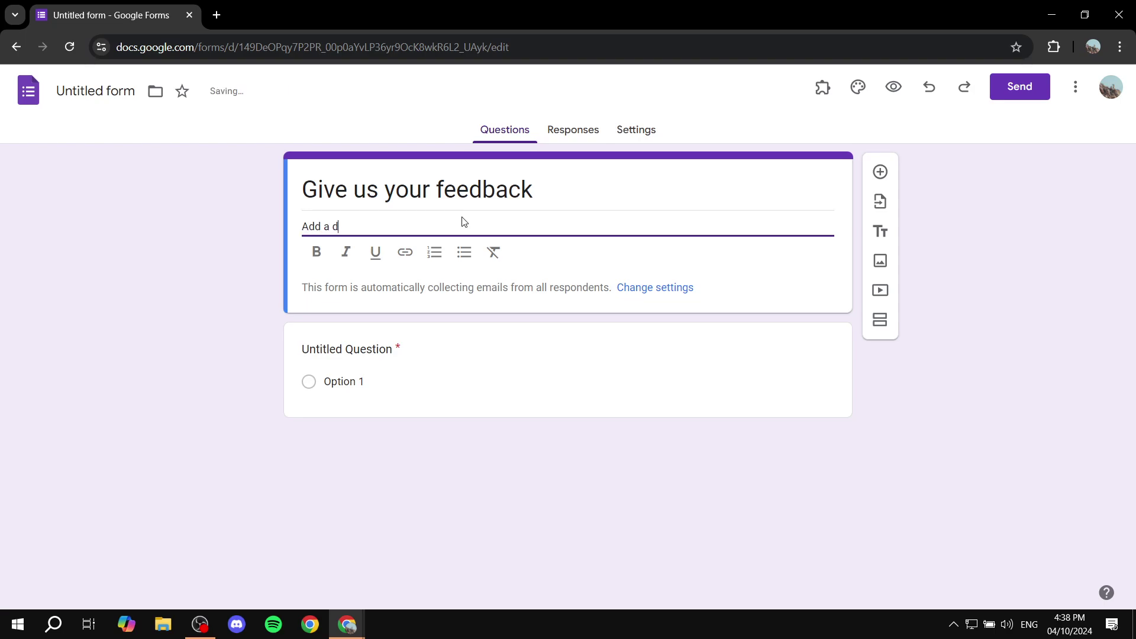
{"action": "left_click", "coordinate": [223, 263]}
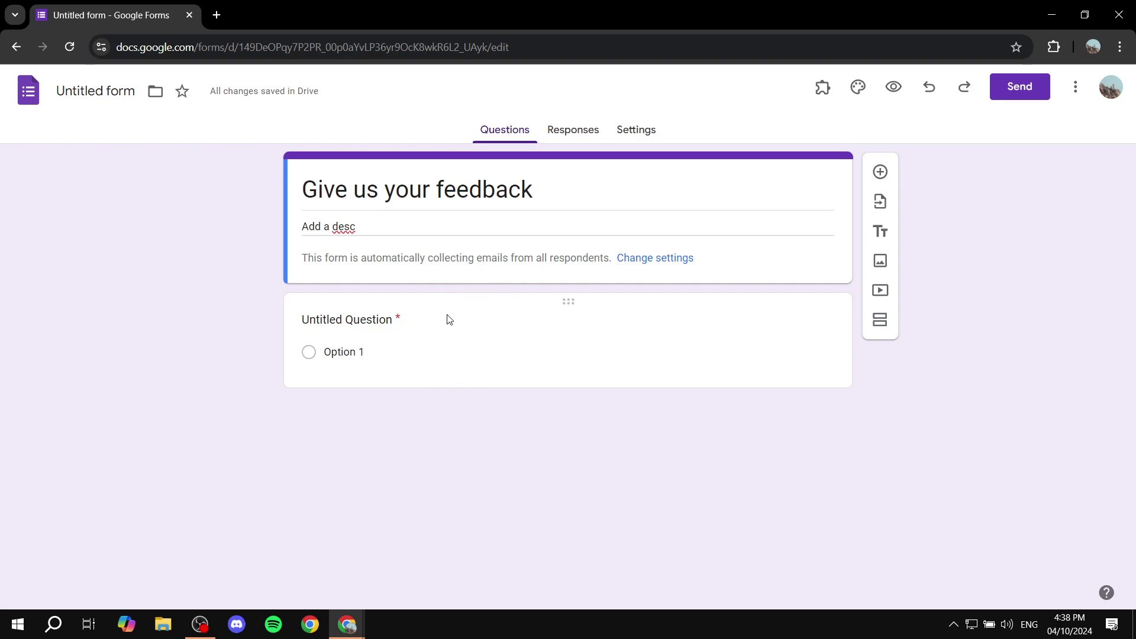
{"action": "left_click", "coordinate": [306, 332]}
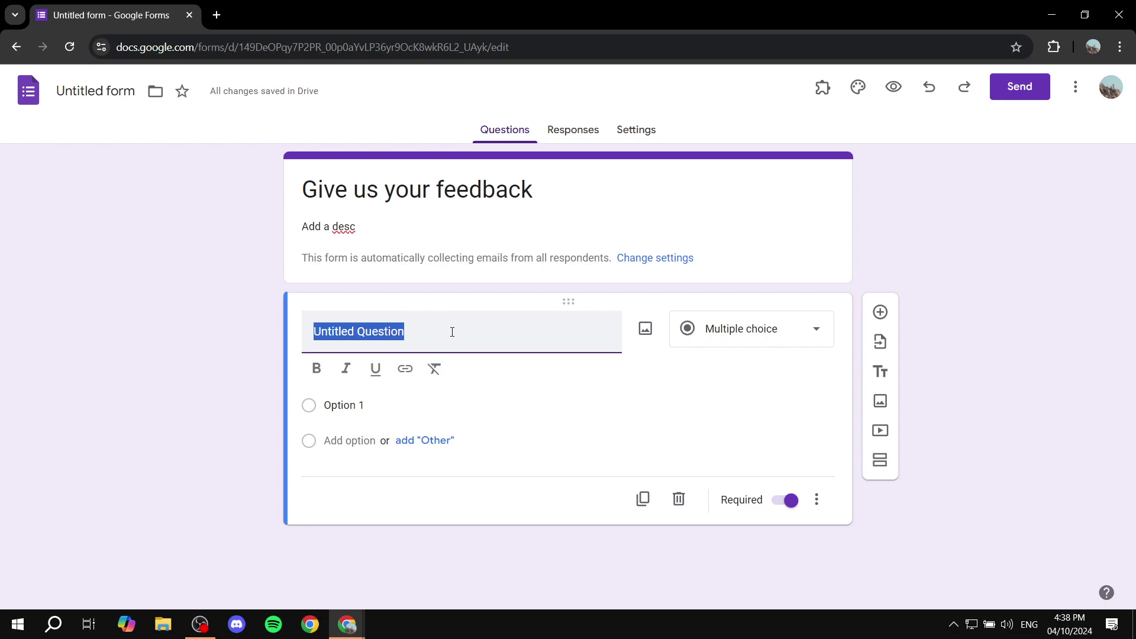
Make the first question a required short-answer 'First name' question.
{"action": "key", "text": "BackSpace"}
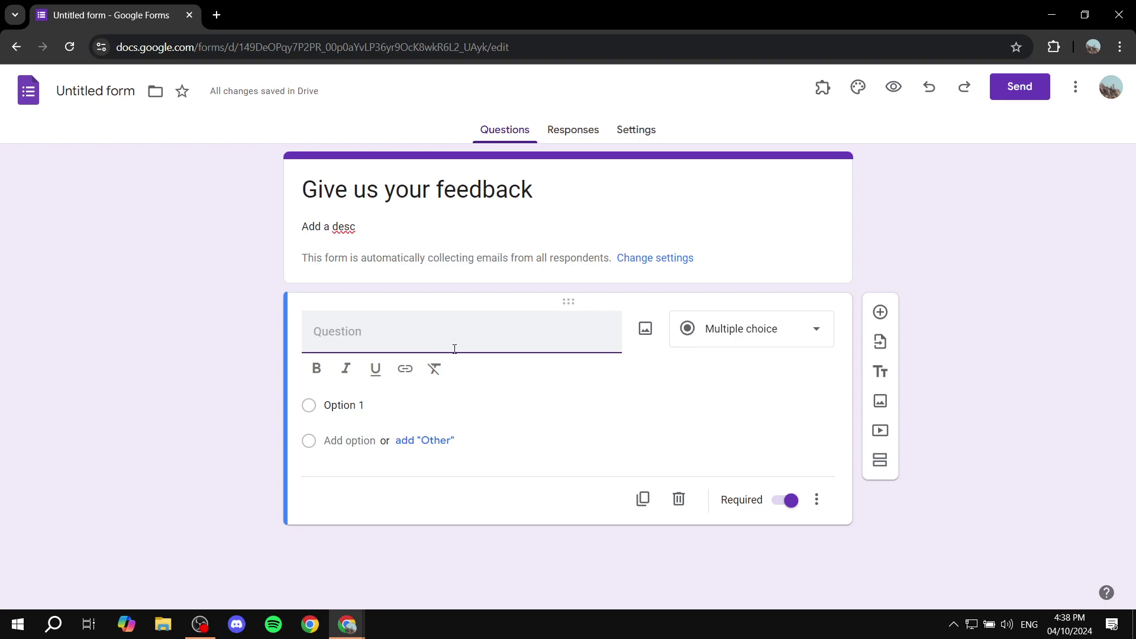
{"action": "type", "text": "First name"}
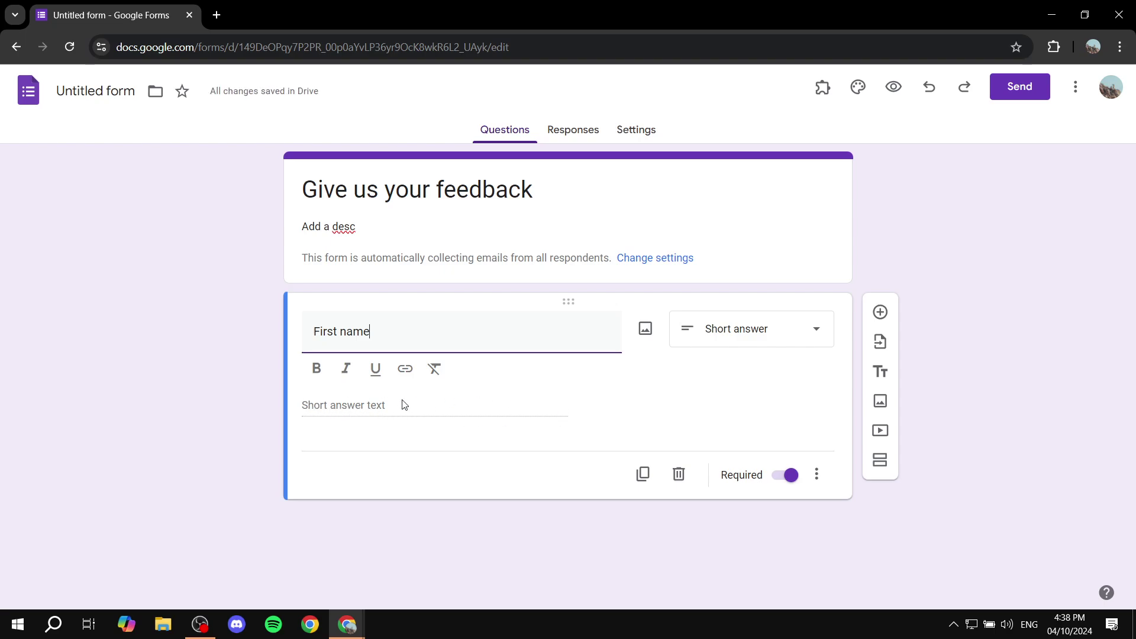
{"action": "left_click", "coordinate": [763, 338]}
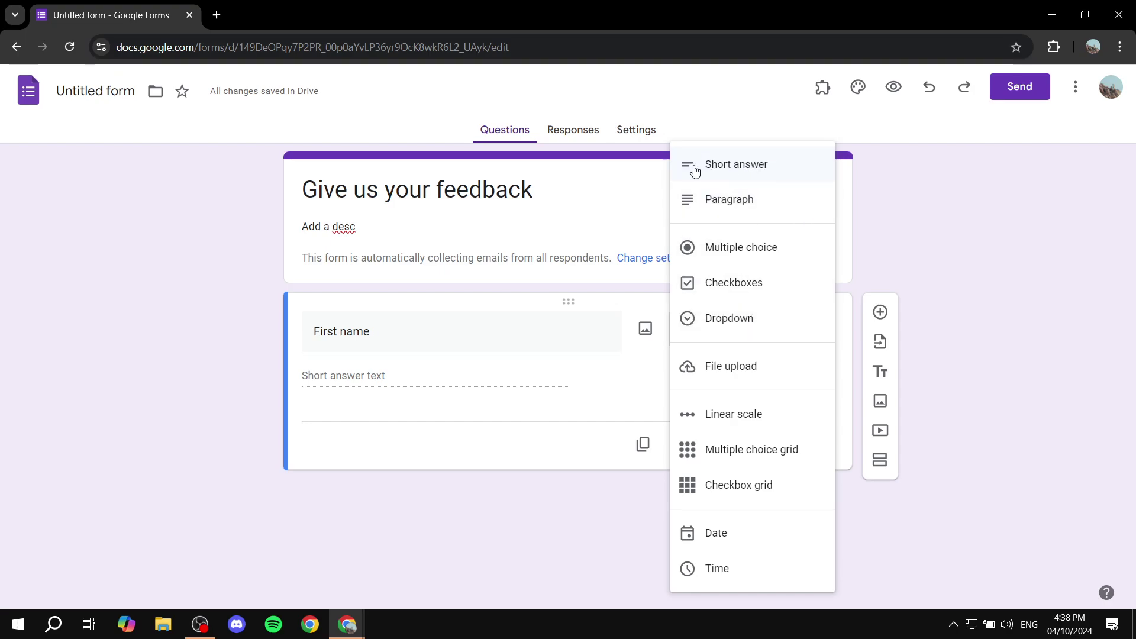
{"action": "left_click", "coordinate": [738, 170]}
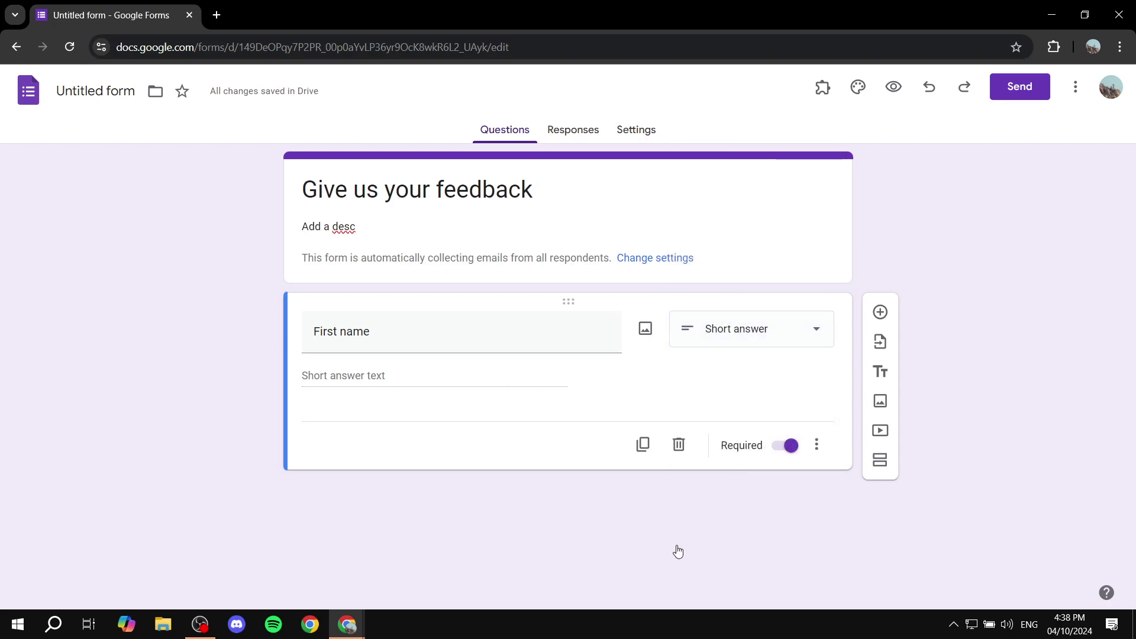
{"action": "left_click", "coordinate": [789, 447]}
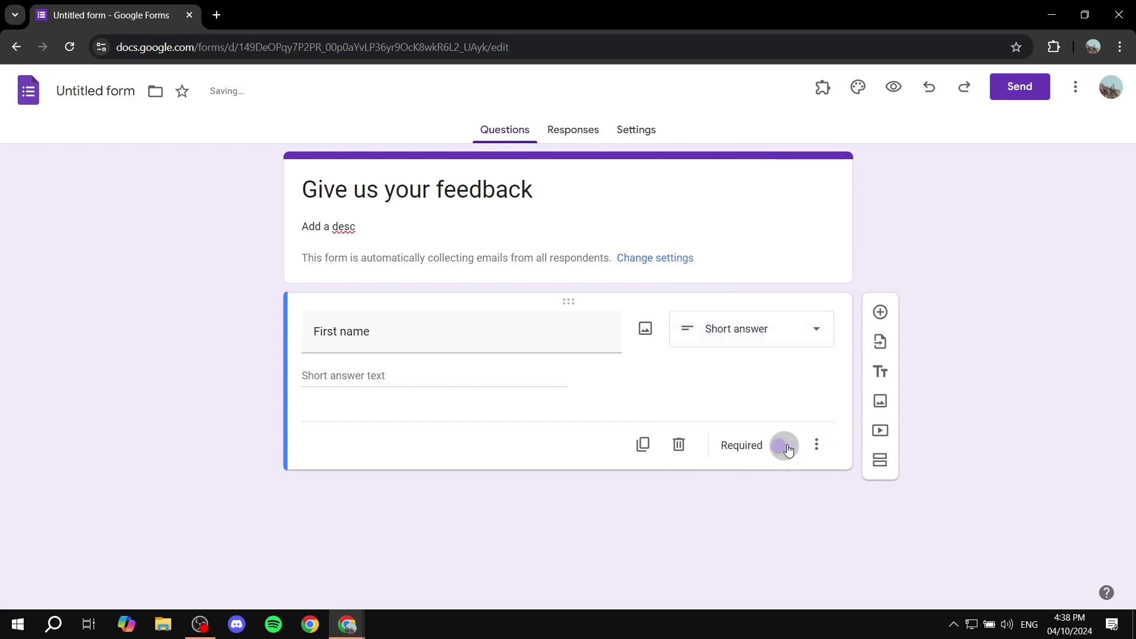
{"action": "left_click", "coordinate": [780, 450]}
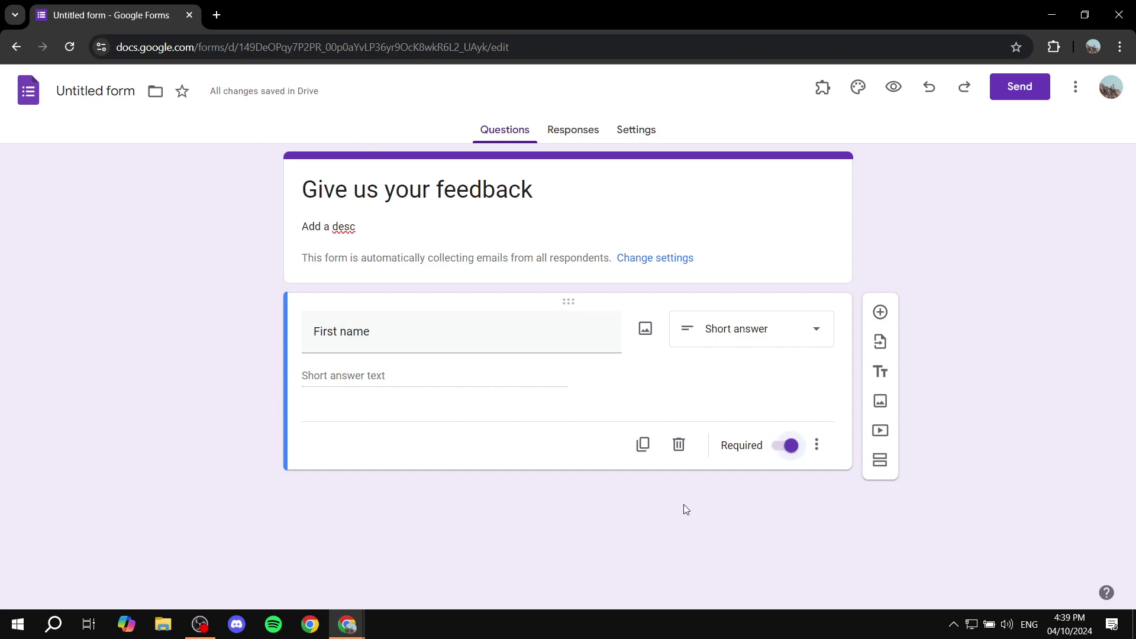
Add a required short-answer 'Email' question after First name, plus a blank question below.
{"action": "left_click", "coordinate": [879, 312]}
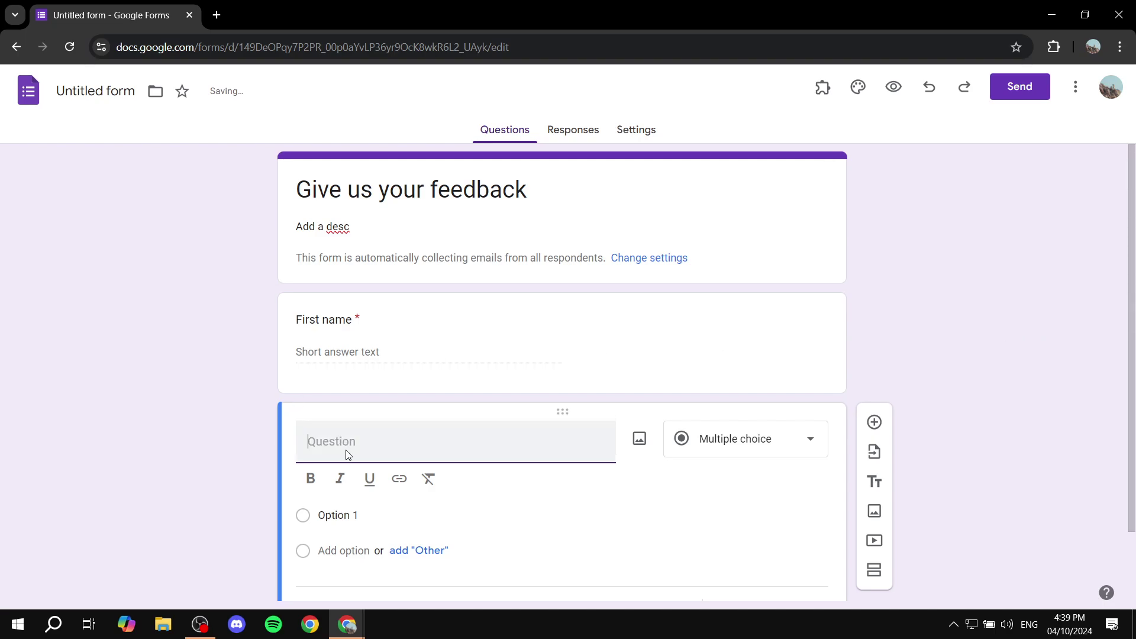
{"action": "type", "text": "Email"}
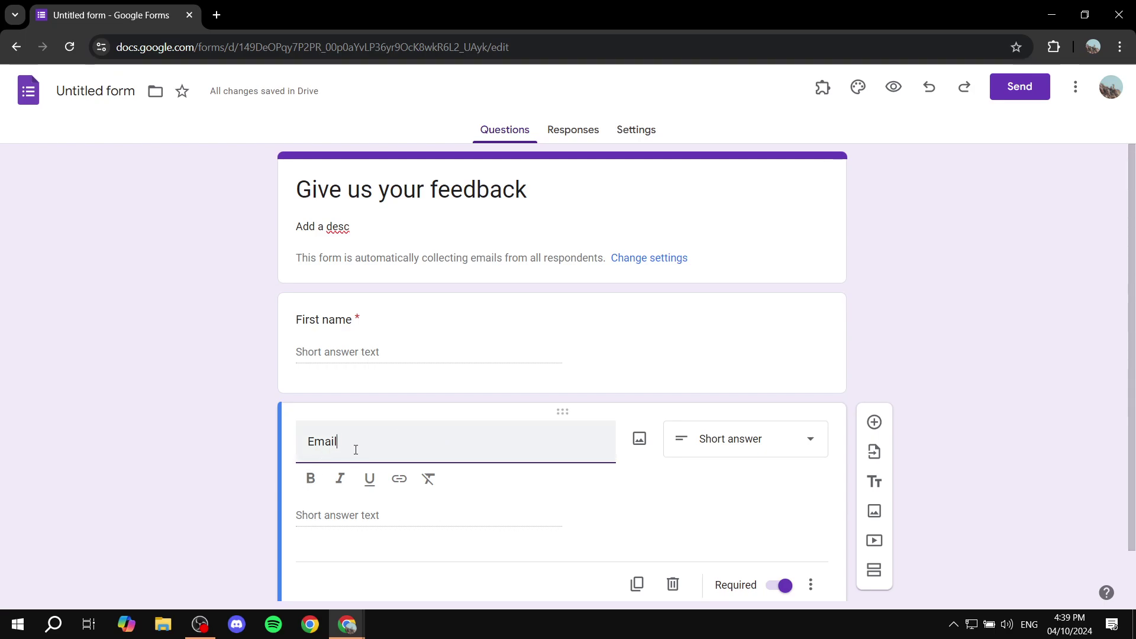
{"action": "scroll", "coordinate": [763, 557], "scroll_direction": "down", "scroll_amount": 1}
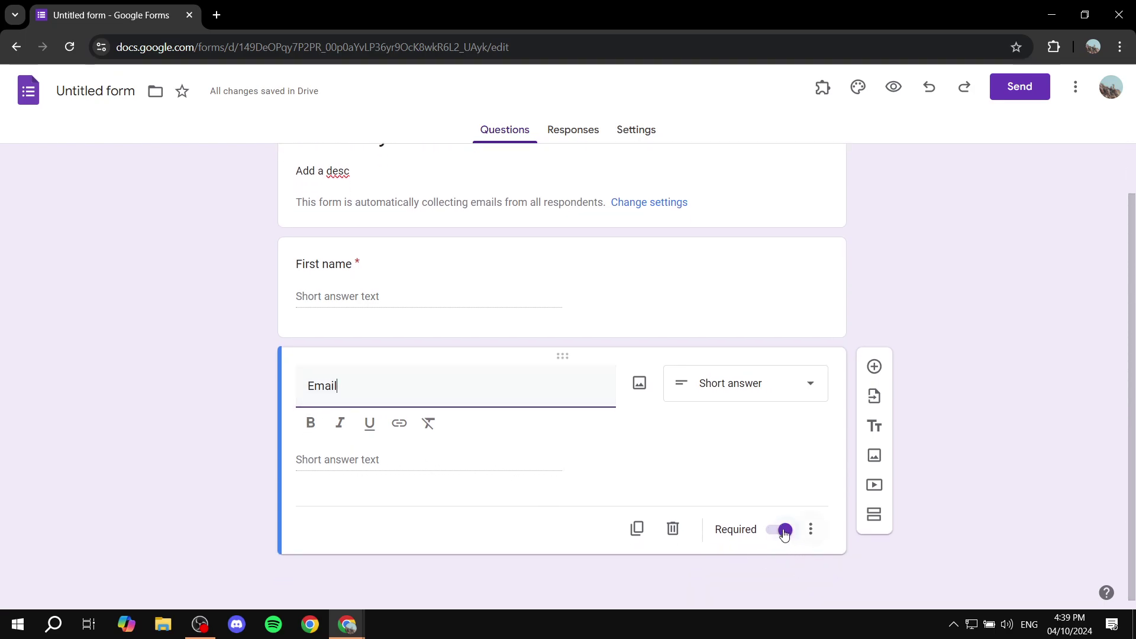
{"action": "left_click", "coordinate": [748, 384]}
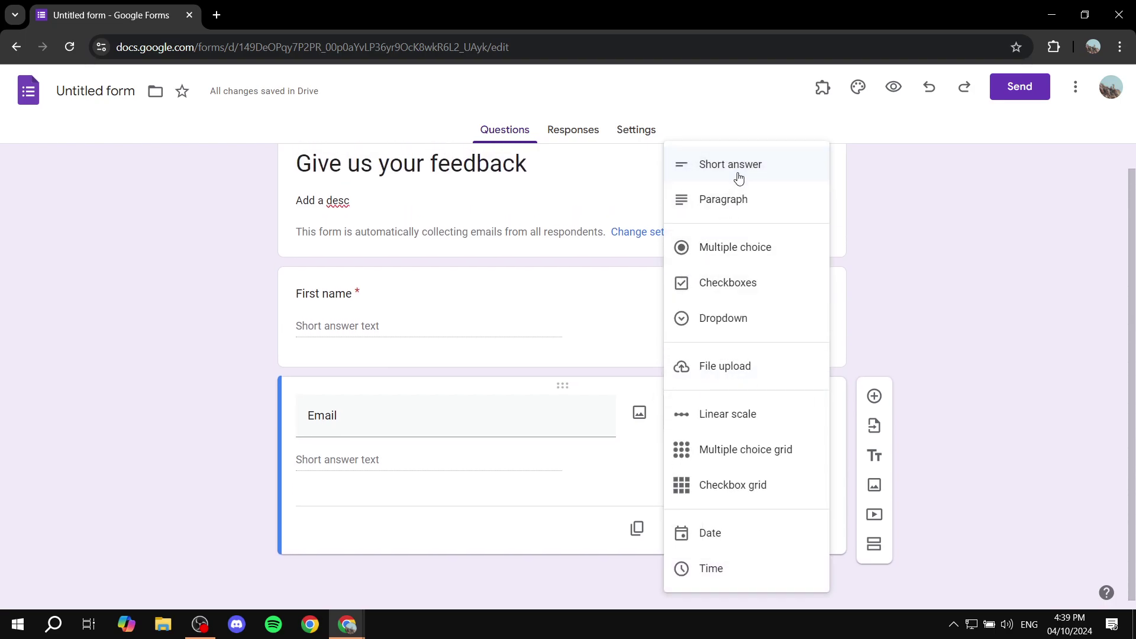
{"action": "left_click", "coordinate": [952, 320]}
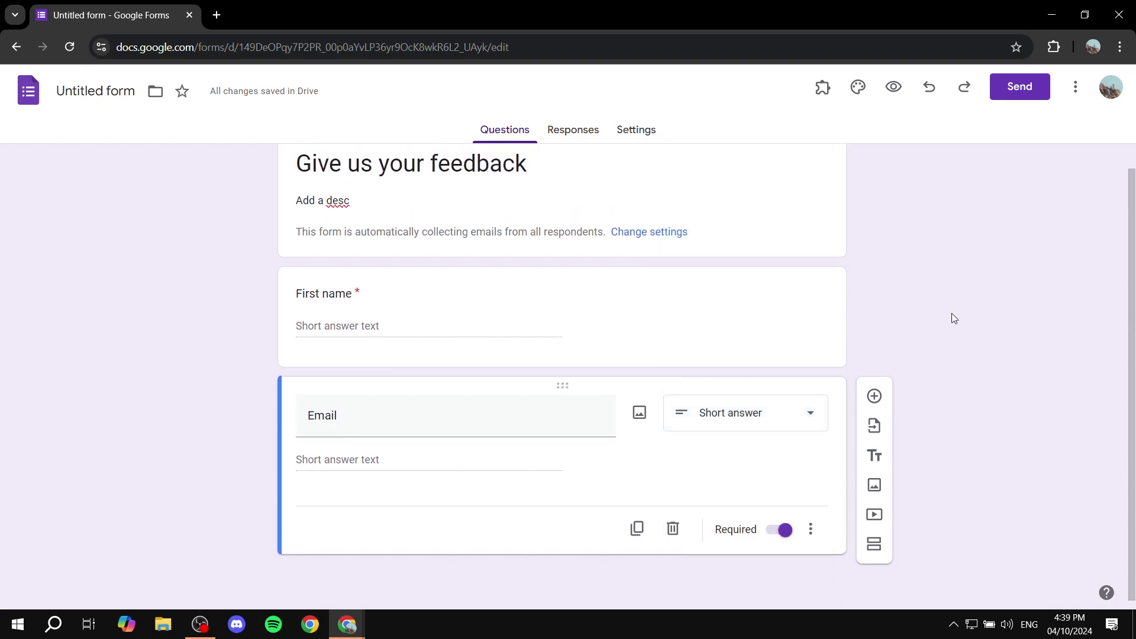
{"action": "left_click", "coordinate": [875, 396]}
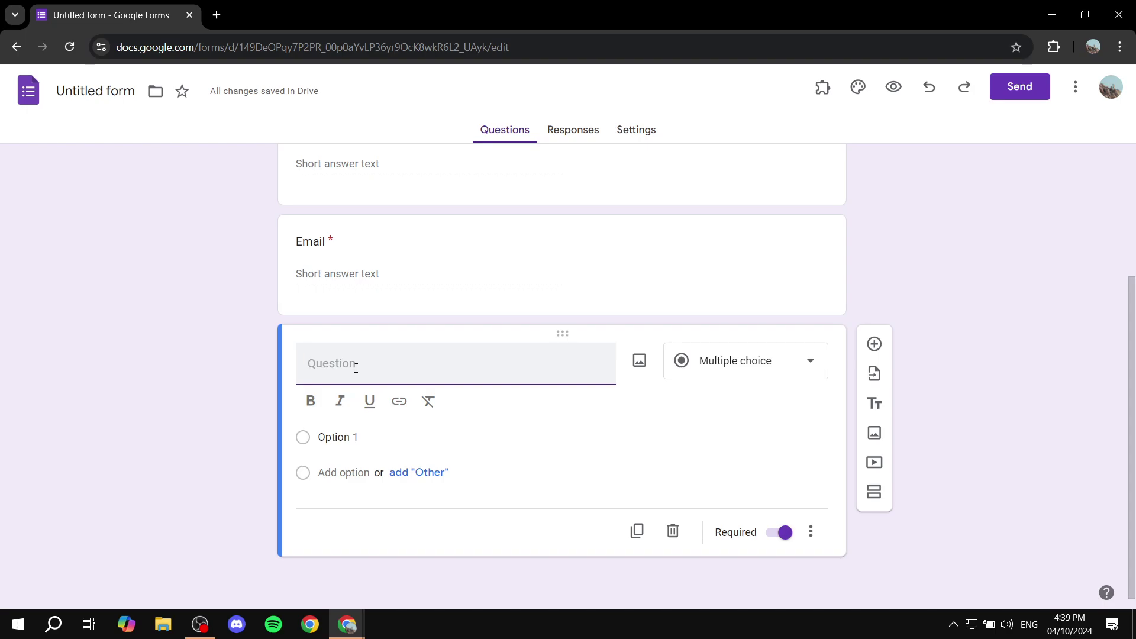
Make the new question a paragraph 'How was your experience with us?' and add another below.
{"action": "type", "text": "How was your experience with us?"}
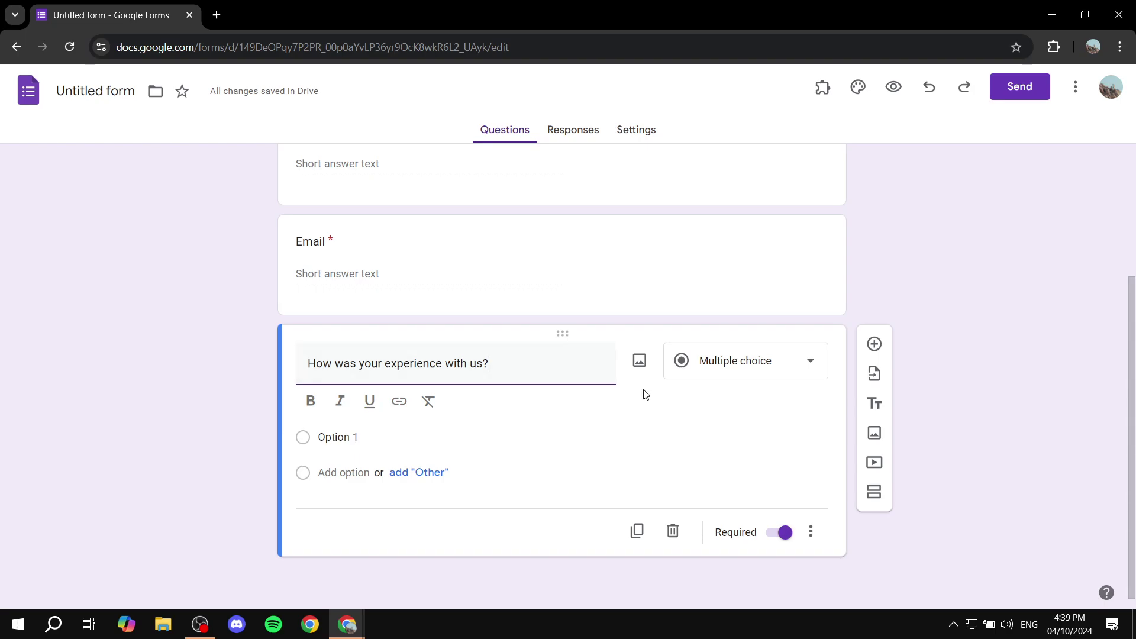
{"action": "left_click", "coordinate": [722, 358]}
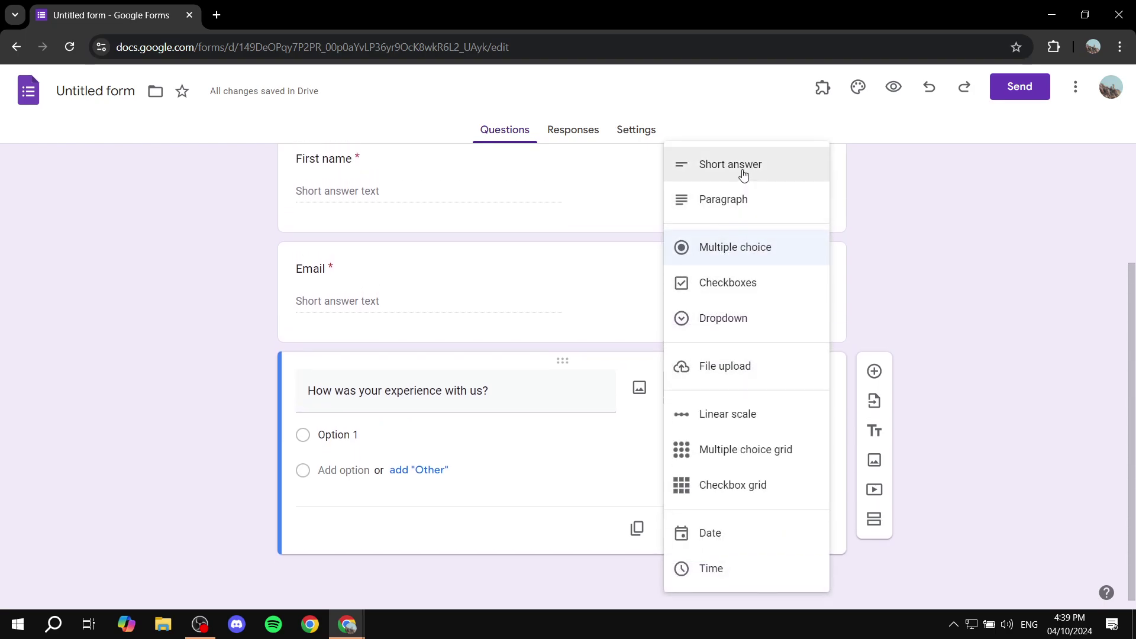
{"action": "left_click", "coordinate": [741, 201]}
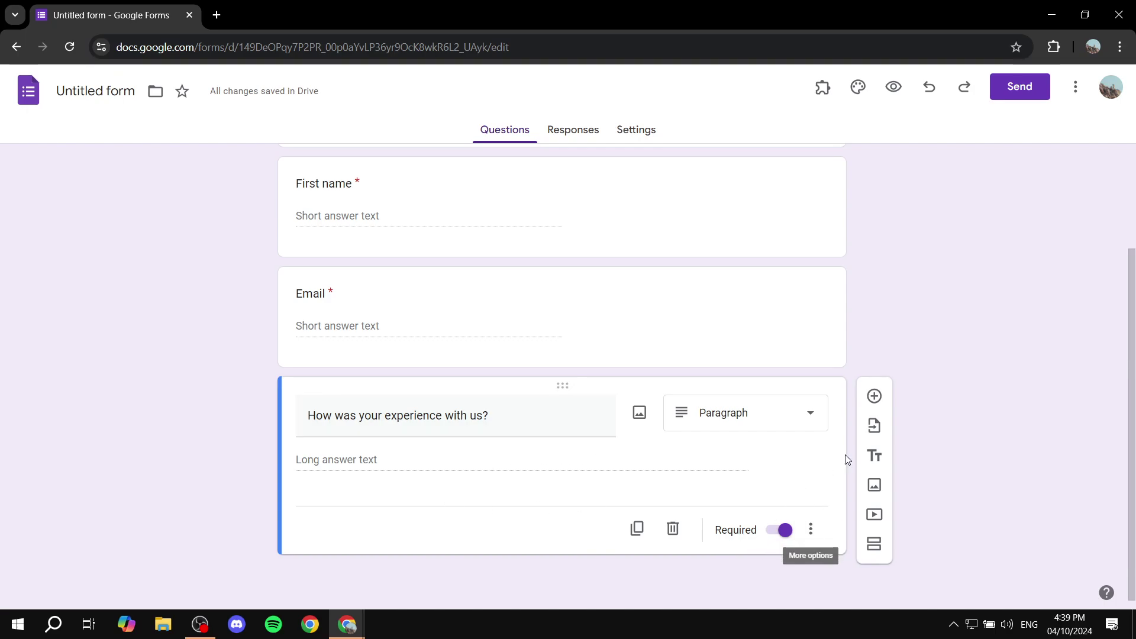
{"action": "left_click", "coordinate": [874, 396]}
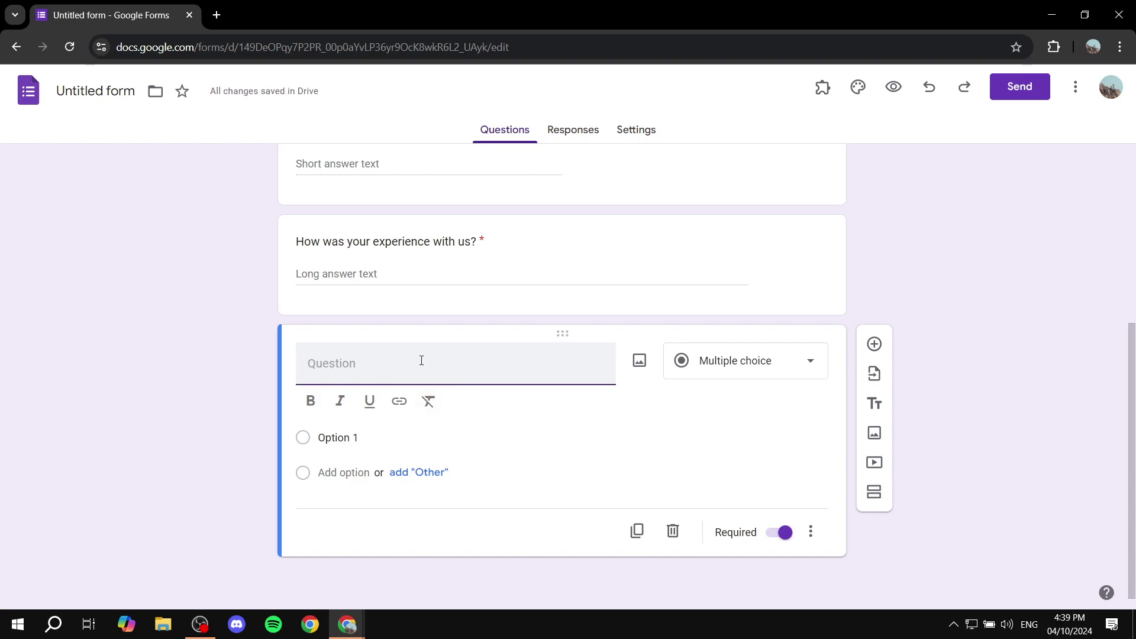
Turn the new question into 'Rate our services from 1 to 10', a 1–10 linear scale.
{"action": "type", "text": "Rate our services from 1 to 10"}
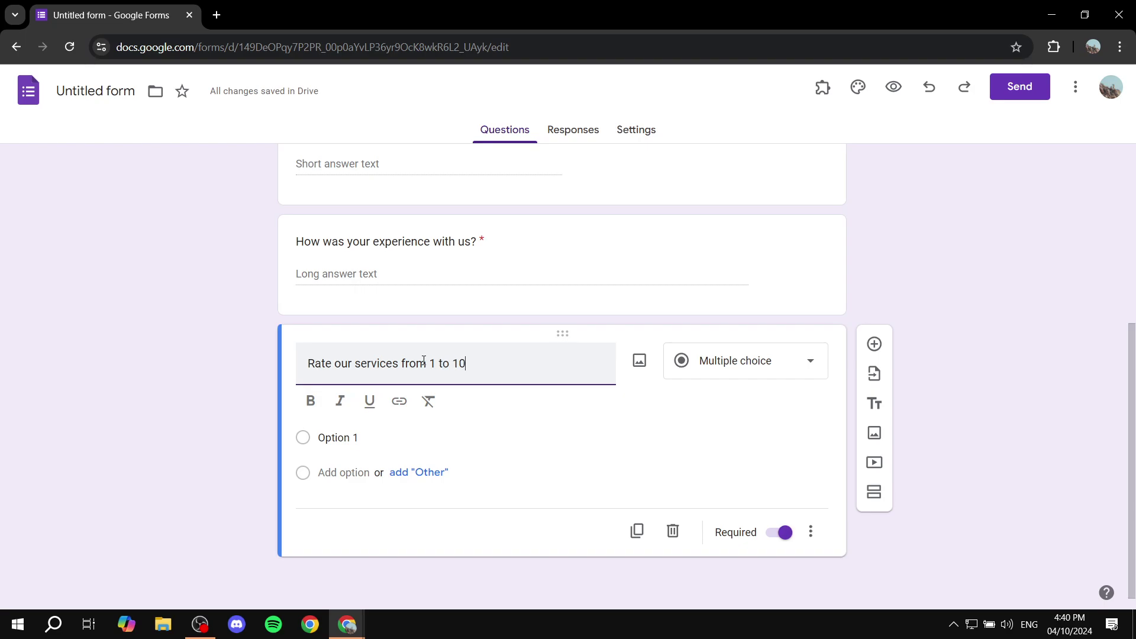
{"action": "left_click", "coordinate": [739, 368]}
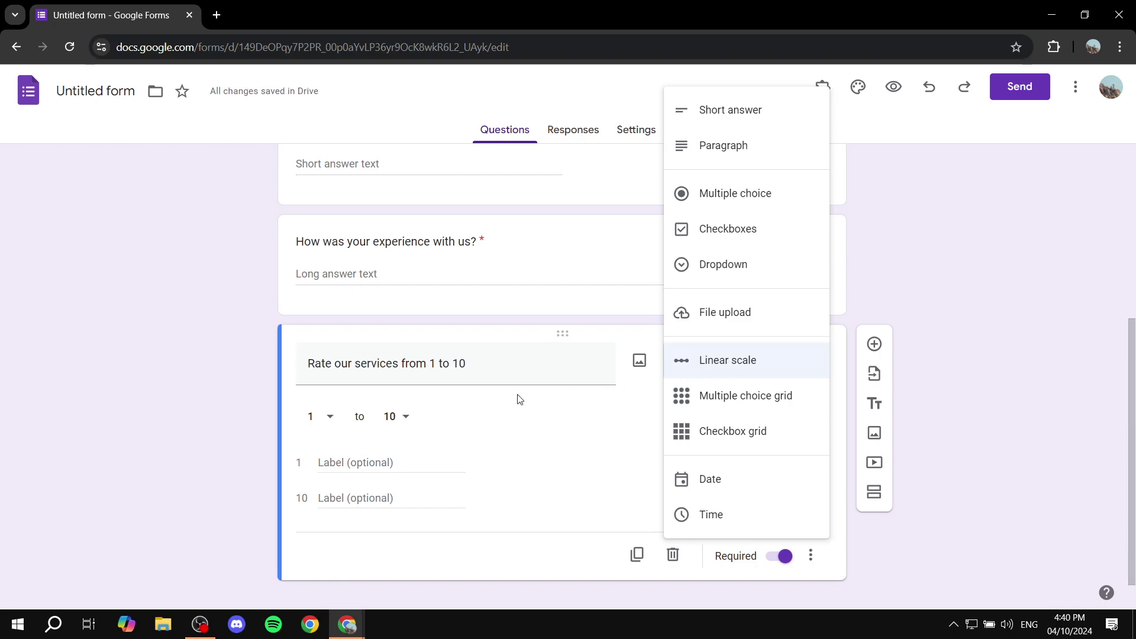
{"action": "left_click", "coordinate": [517, 375]}
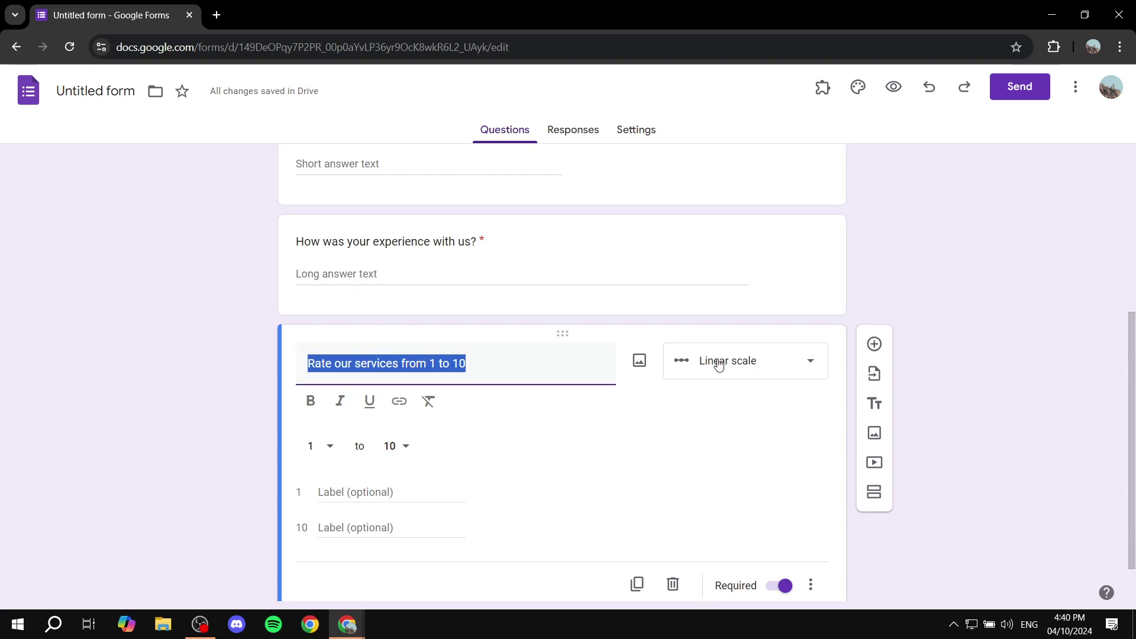
{"action": "left_click", "coordinate": [744, 363]}
{"action": "left_click", "coordinate": [726, 363]}
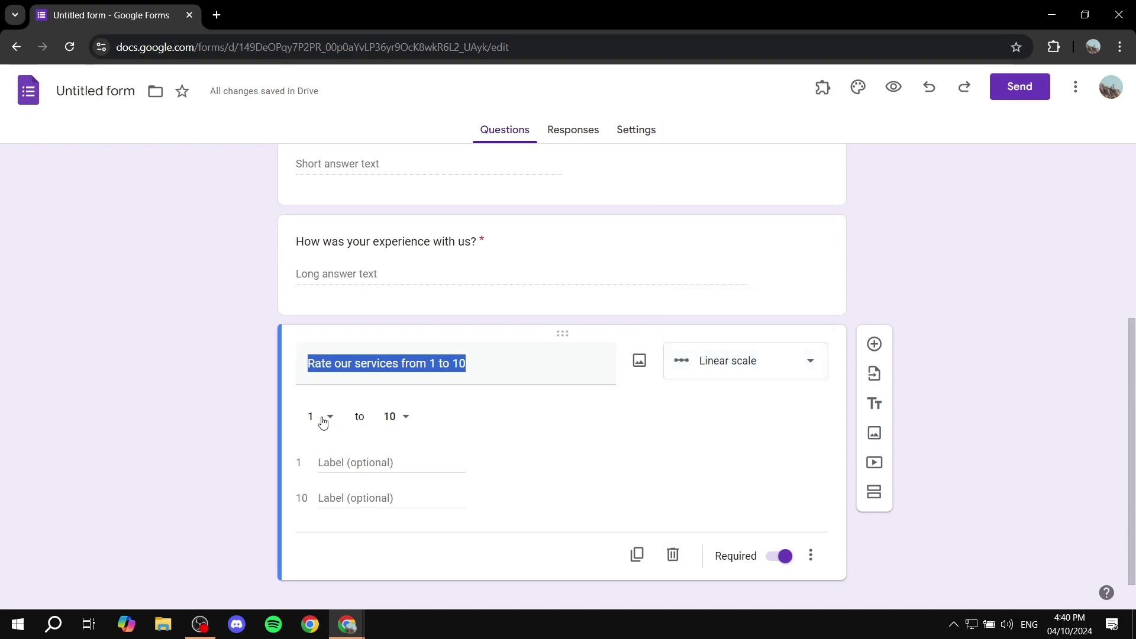
{"action": "left_click", "coordinate": [414, 416]}
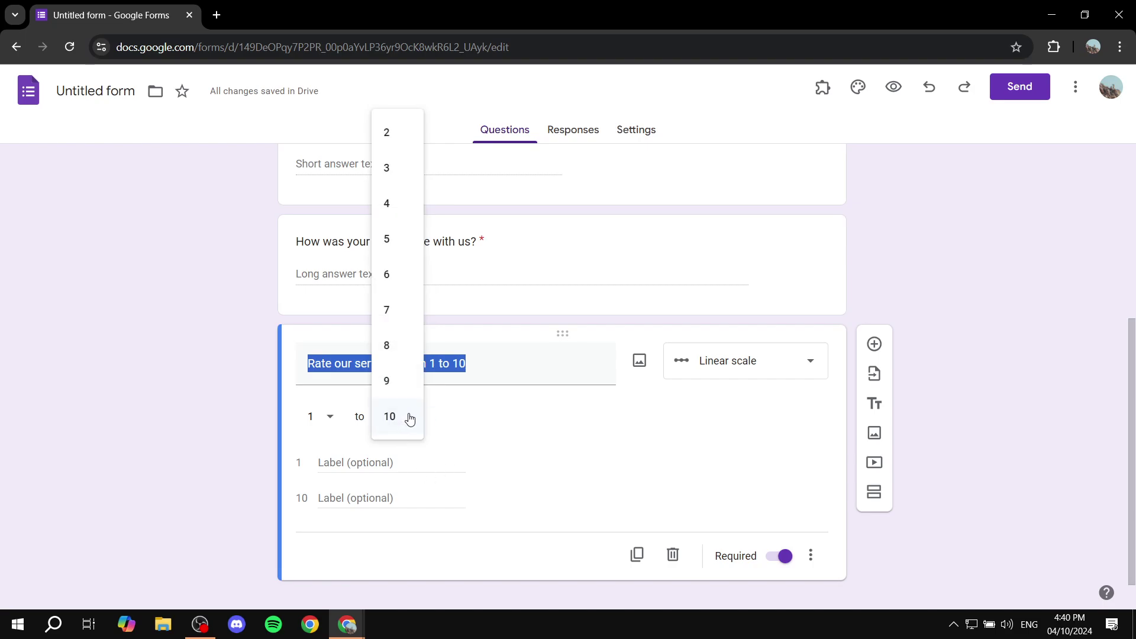
{"action": "left_click", "coordinate": [397, 421]}
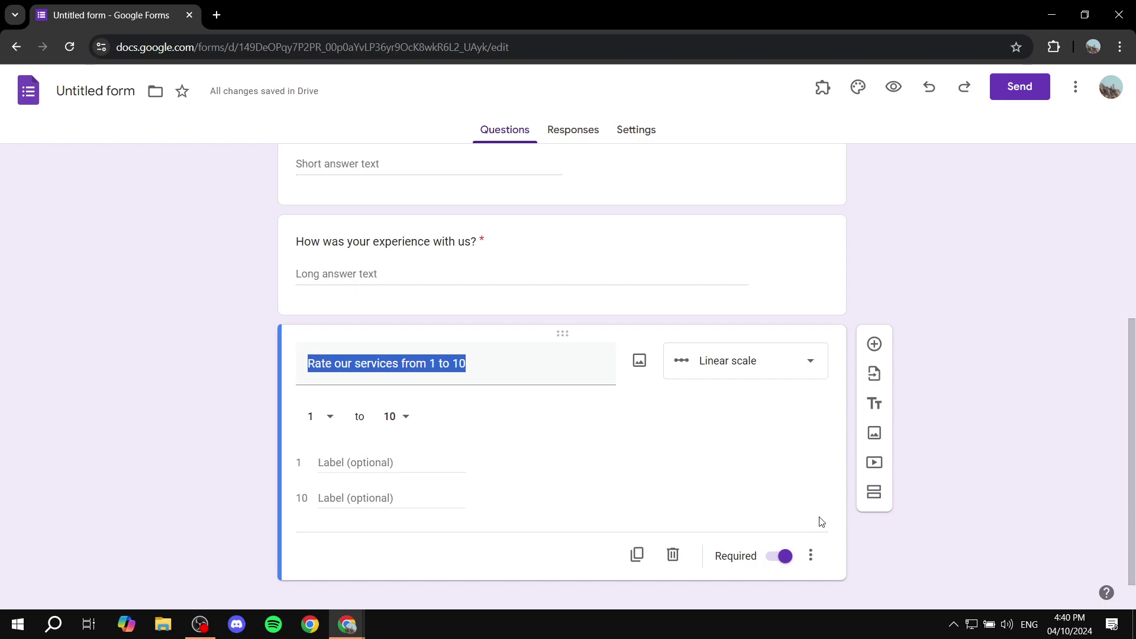
{"action": "scroll", "coordinate": [982, 456], "scroll_direction": "up", "scroll_amount": 5}
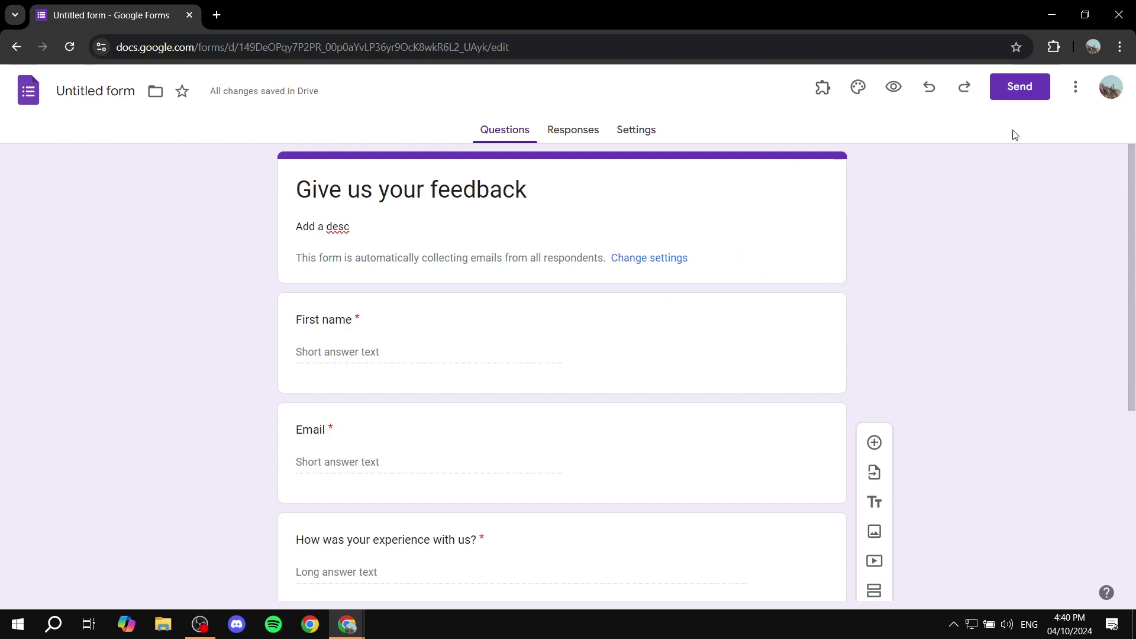
Copy the form's shortened forms.gle link from the Send dialog, then close it.
{"action": "left_click", "coordinate": [1019, 87]}
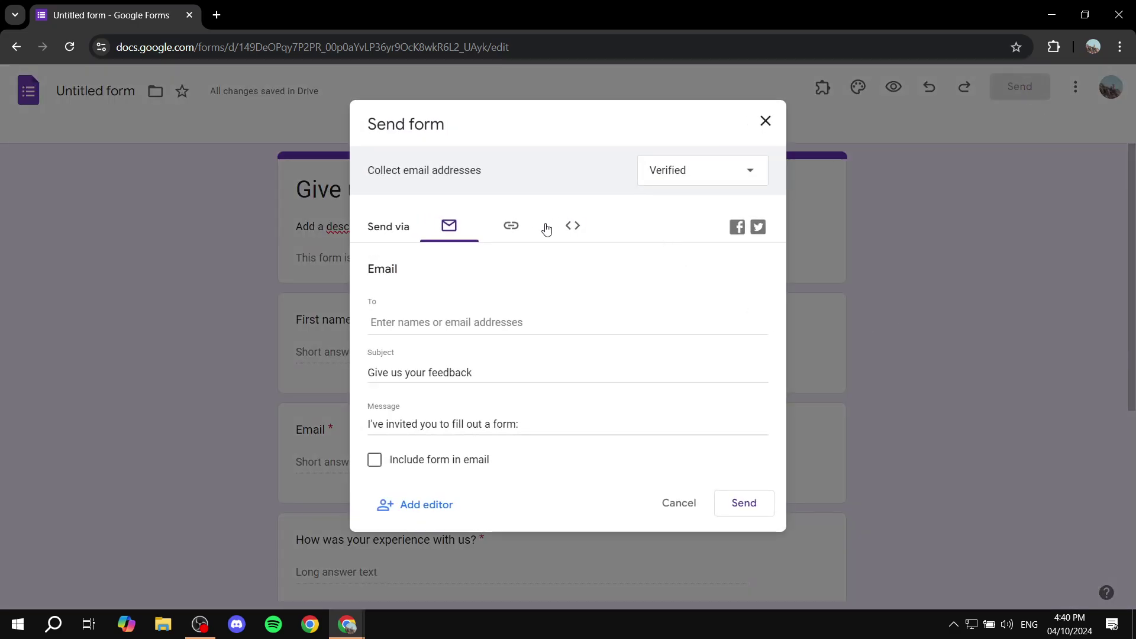
{"action": "left_click", "coordinate": [512, 227]}
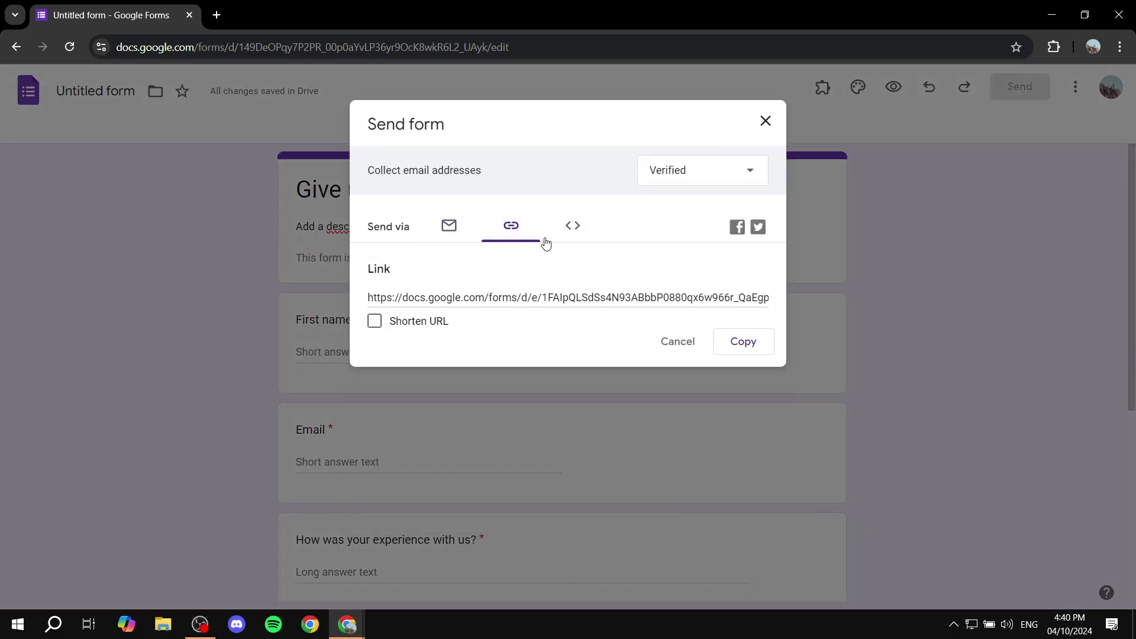
{"action": "left_click", "coordinate": [393, 321]}
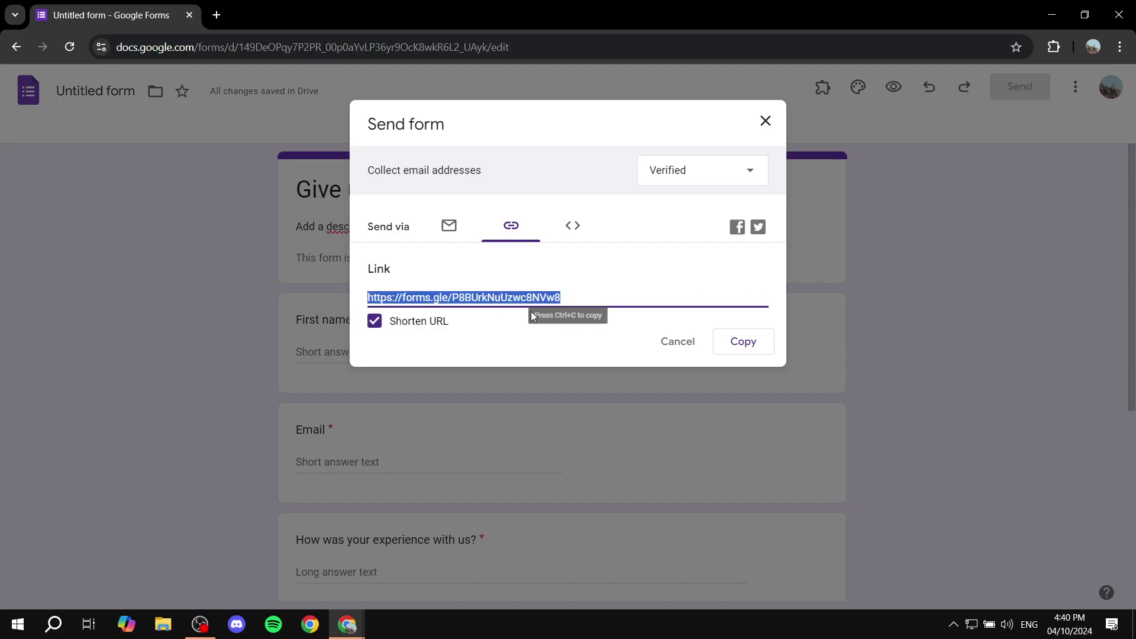
{"action": "left_click", "coordinate": [749, 347]}
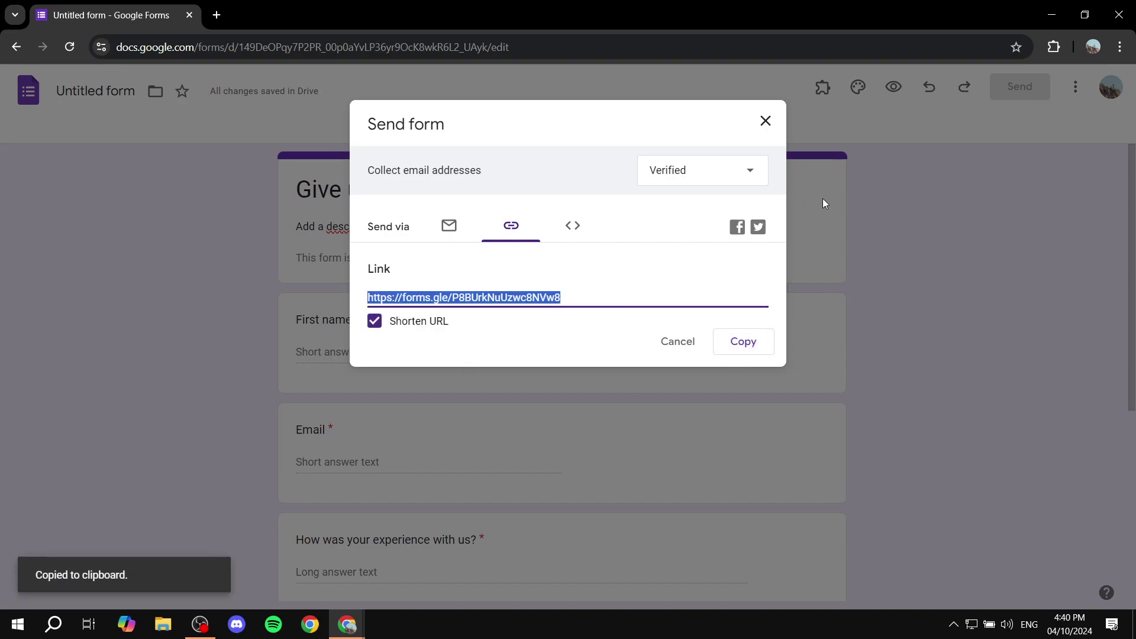
{"action": "left_click", "coordinate": [766, 120]}
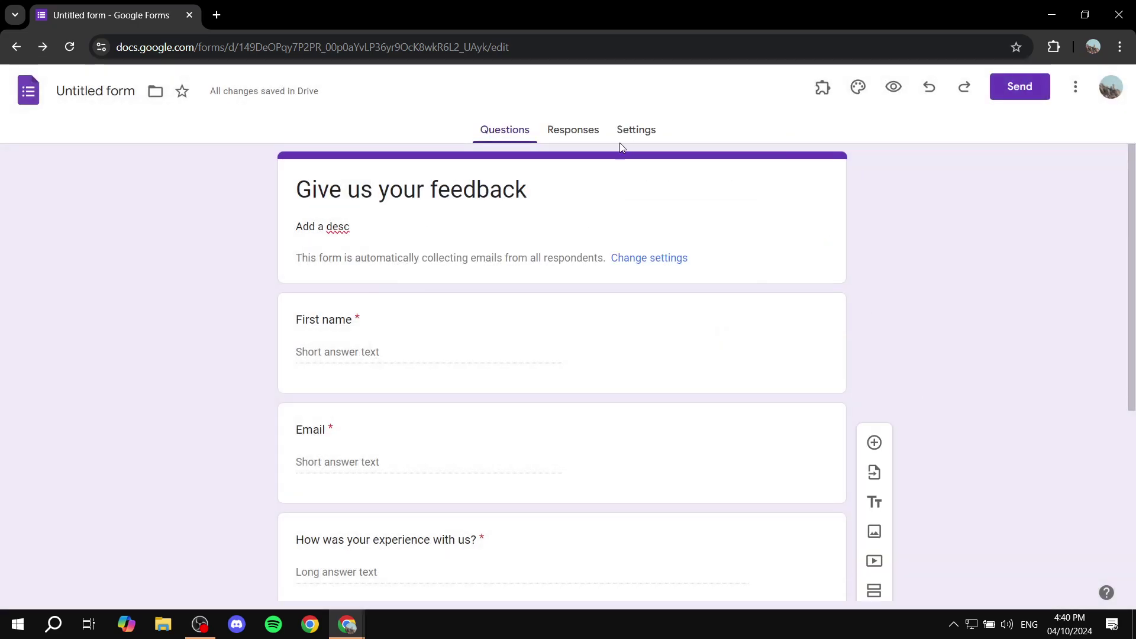
Go from the Responses tab to the form's Settings page.
{"action": "left_click", "coordinate": [572, 127]}
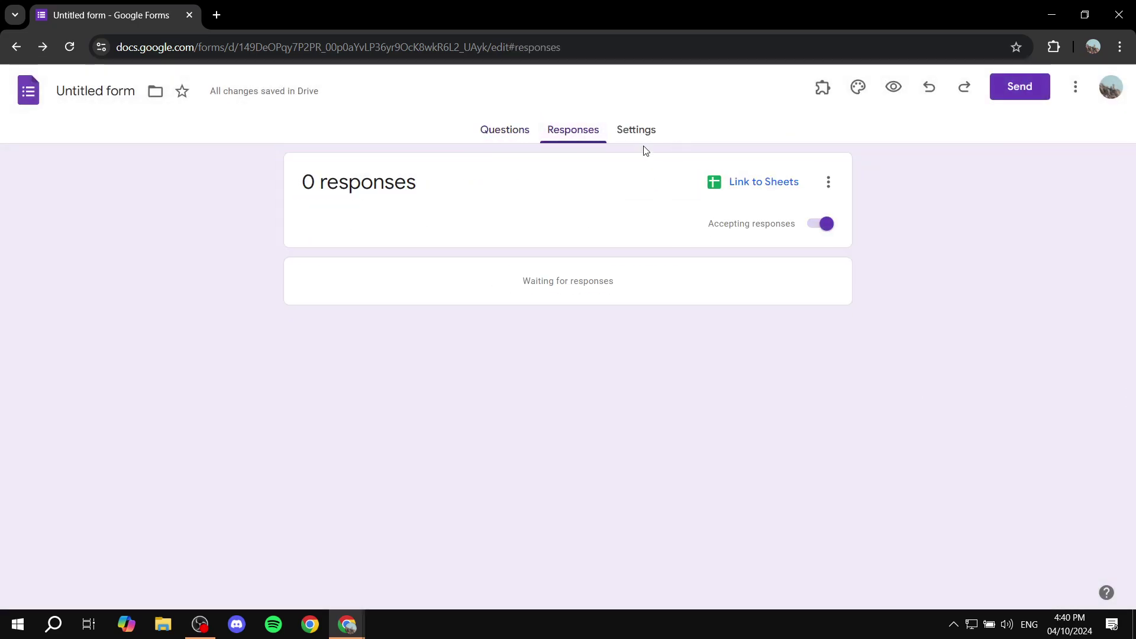
{"action": "left_click", "coordinate": [639, 133]}
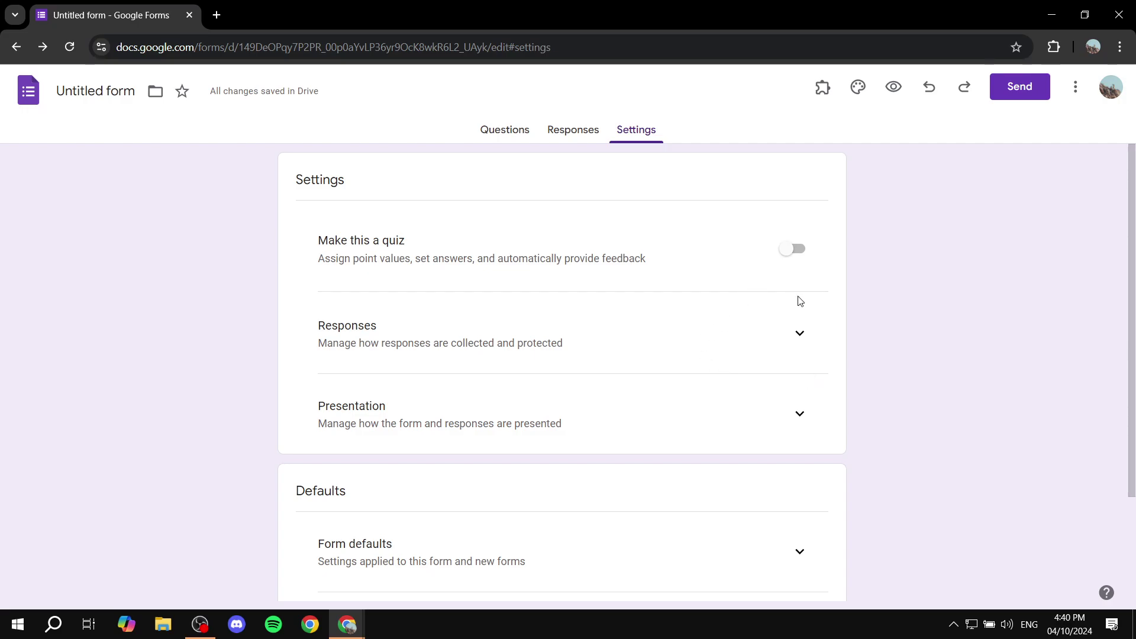
Turn on 'Limit to 1 response' under the Responses settings.
{"action": "left_click", "coordinate": [795, 333]}
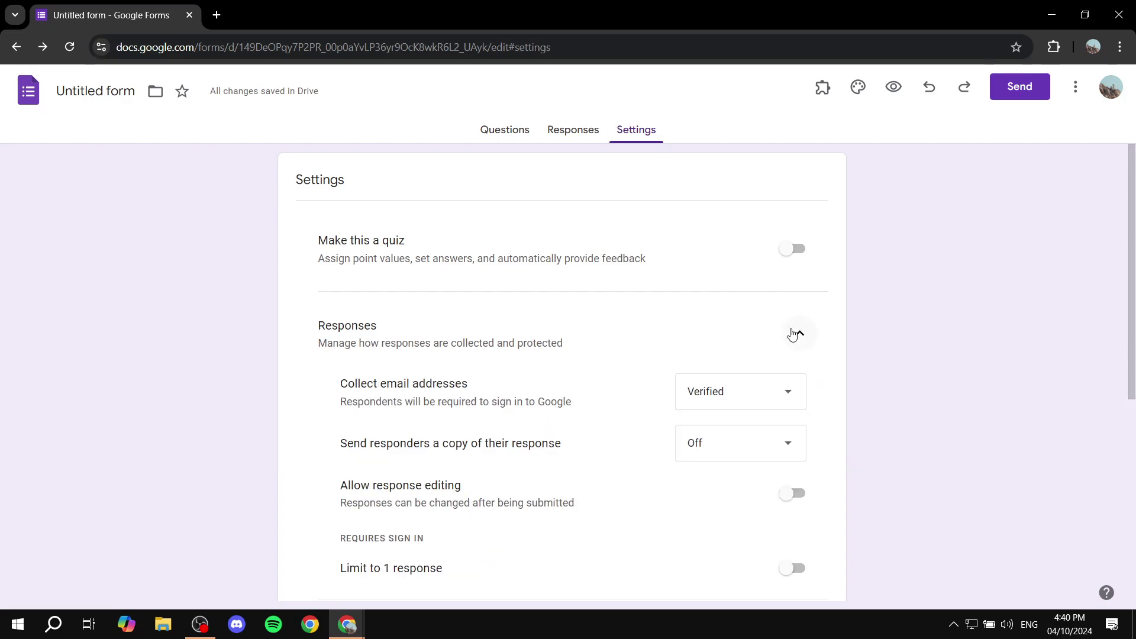
{"action": "scroll", "coordinate": [796, 355], "scroll_direction": "down", "scroll_amount": 1}
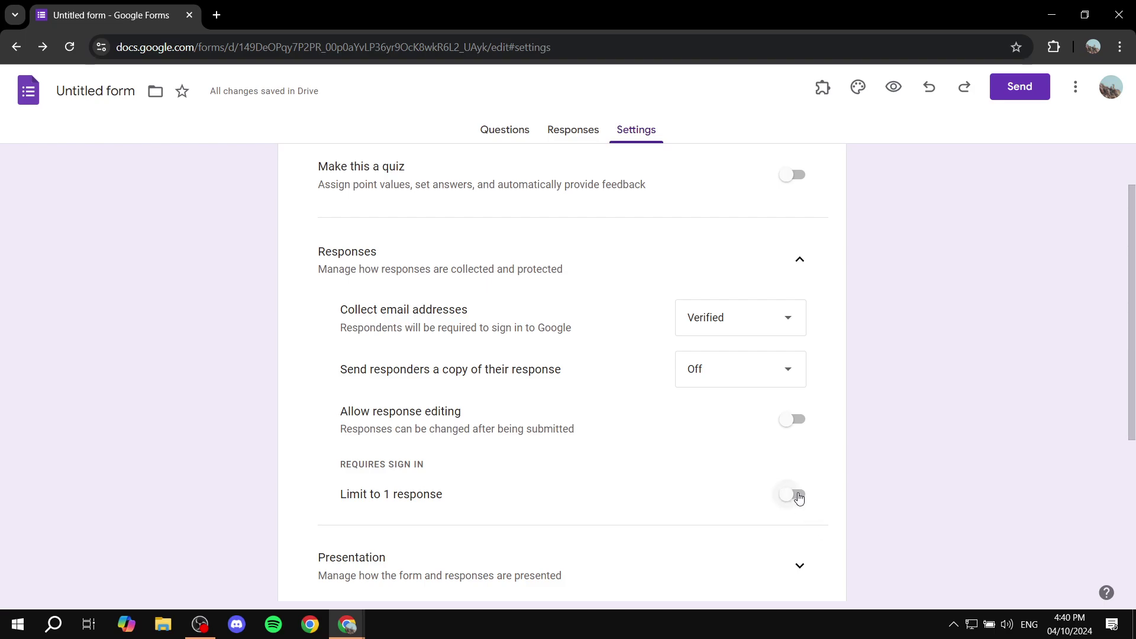
{"action": "left_click", "coordinate": [797, 496]}
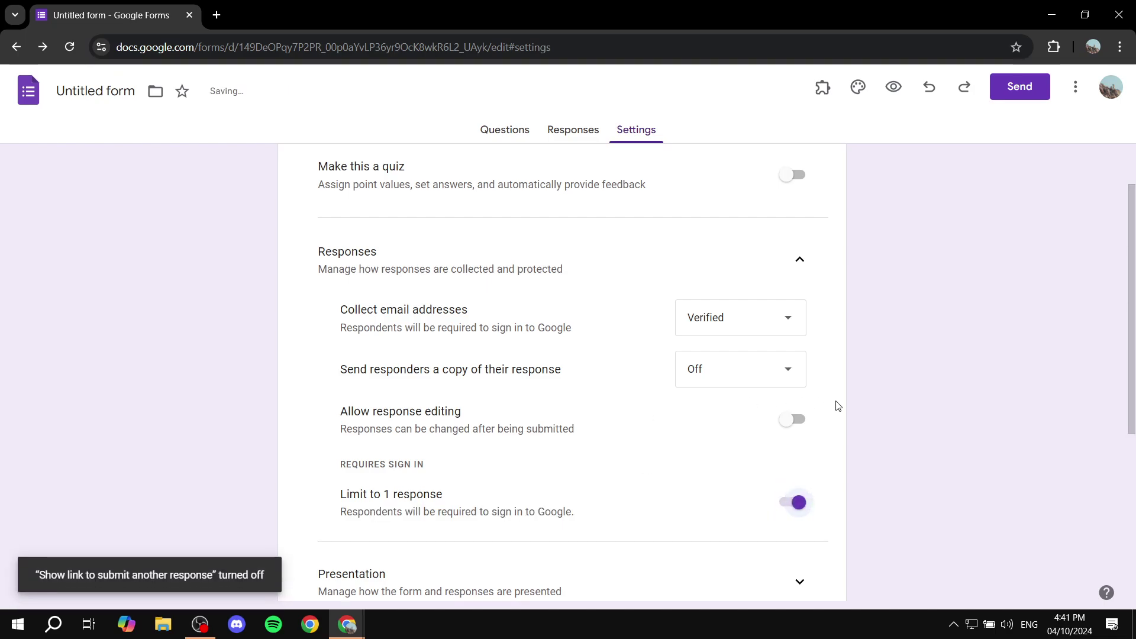